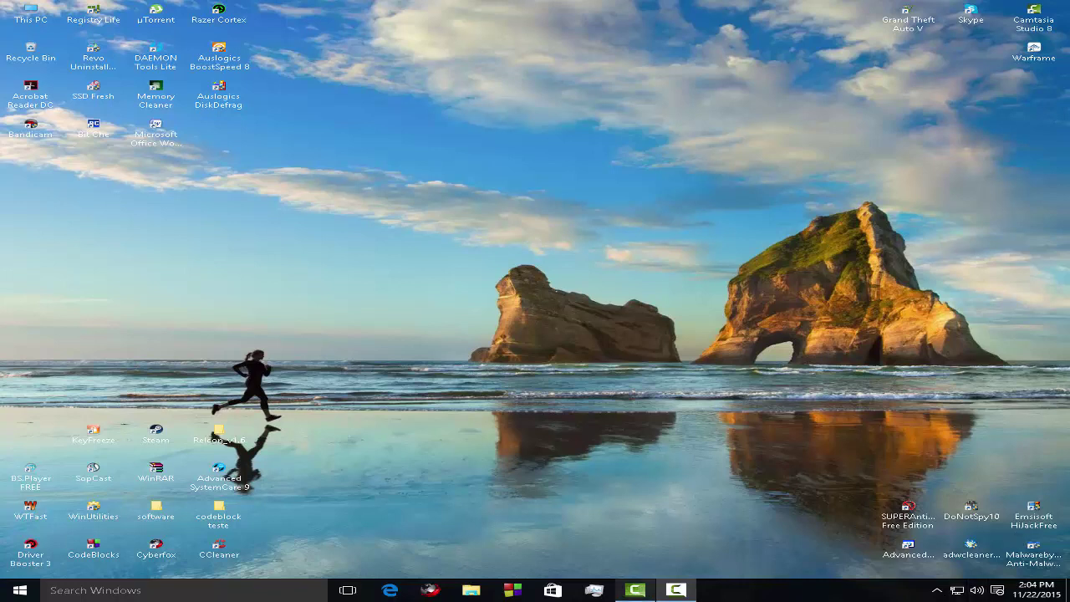
Step: Open the Cyberfox browser and search Google for "auslogics internet optimizer"
left_click(443, 591)
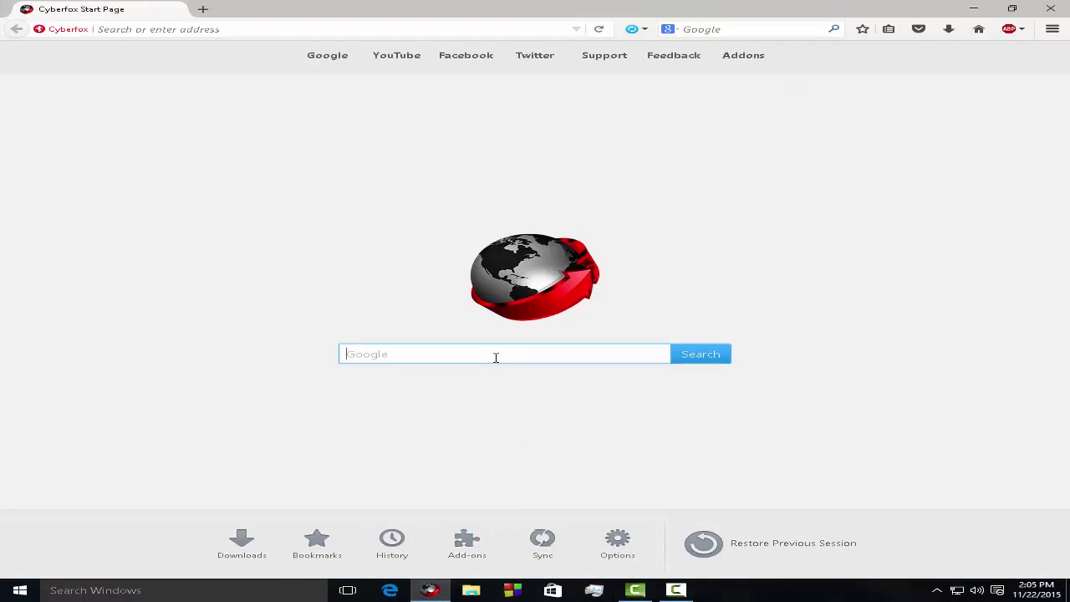
type("auslog")
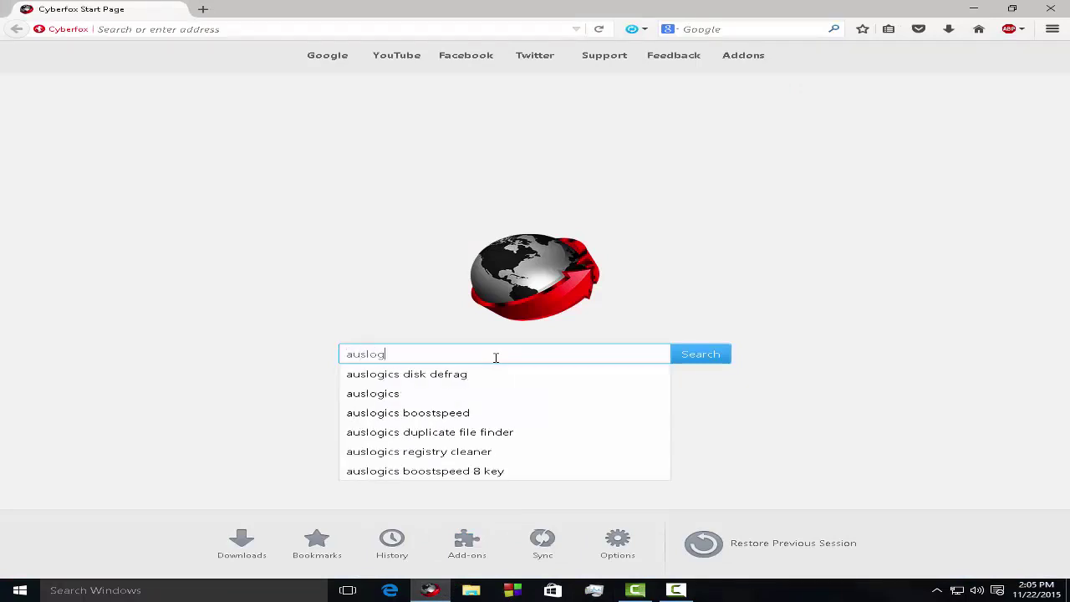
type("ics in")
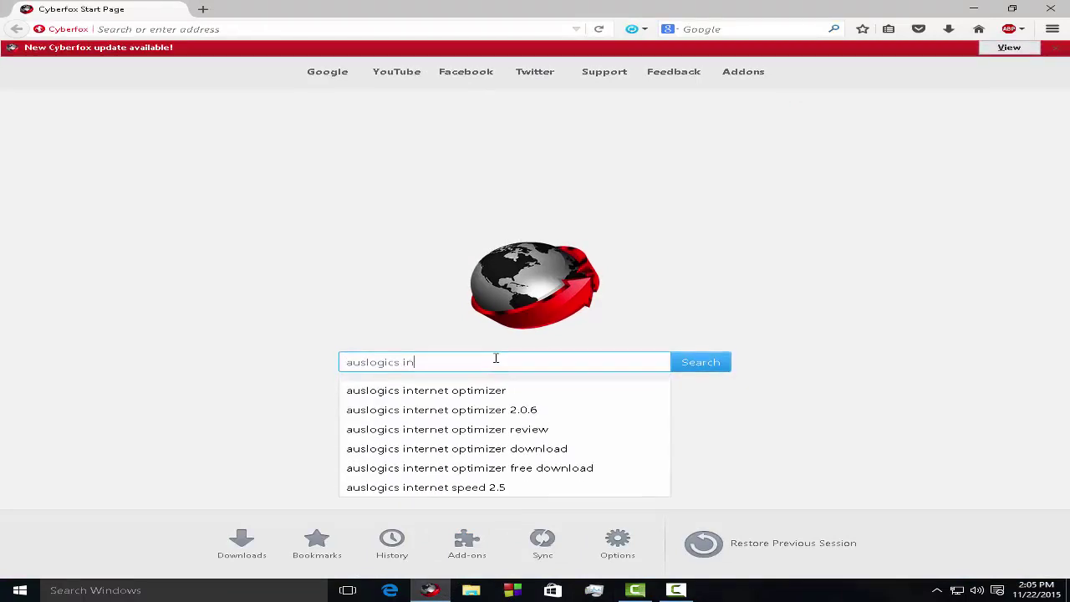
key("Down")
key("Return")
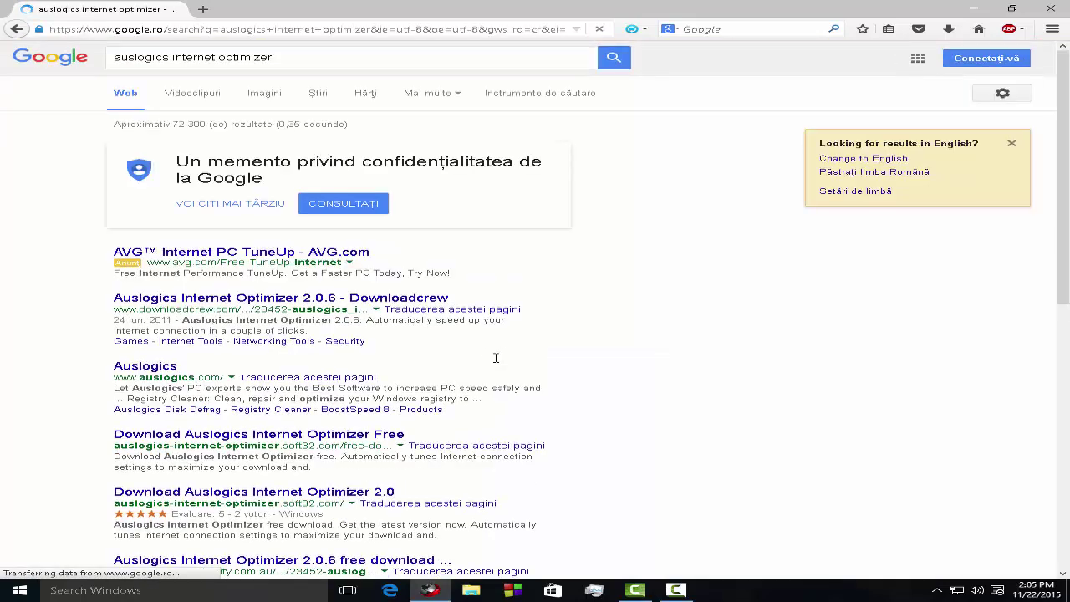
Step: Try the Downloadcrew and Soft32 results for Auslogics Internet Optimizer, returning to the search results each time
left_click(335, 303)
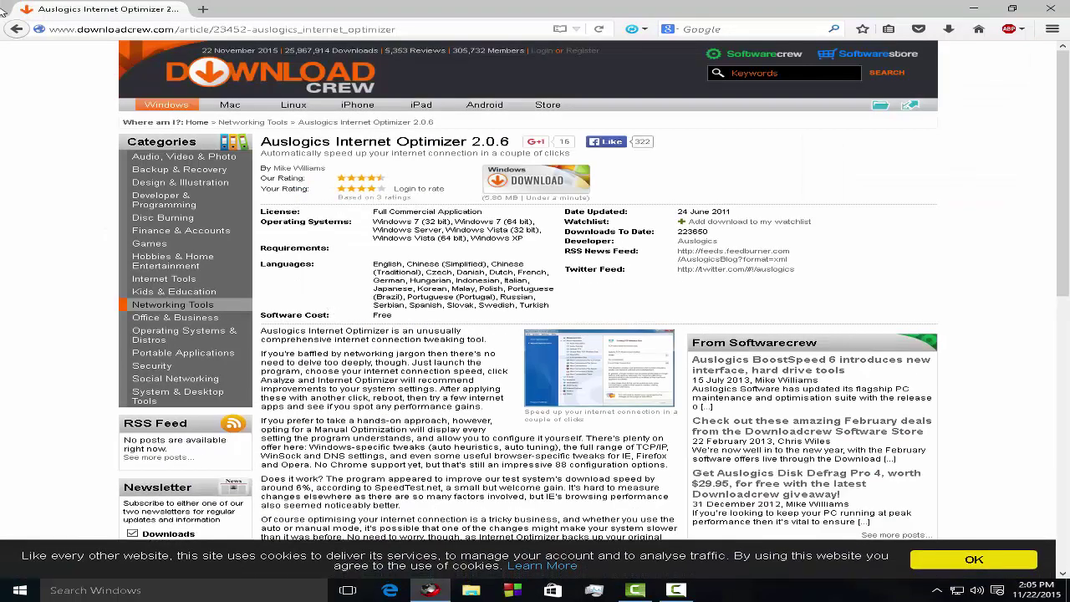
left_click(17, 32)
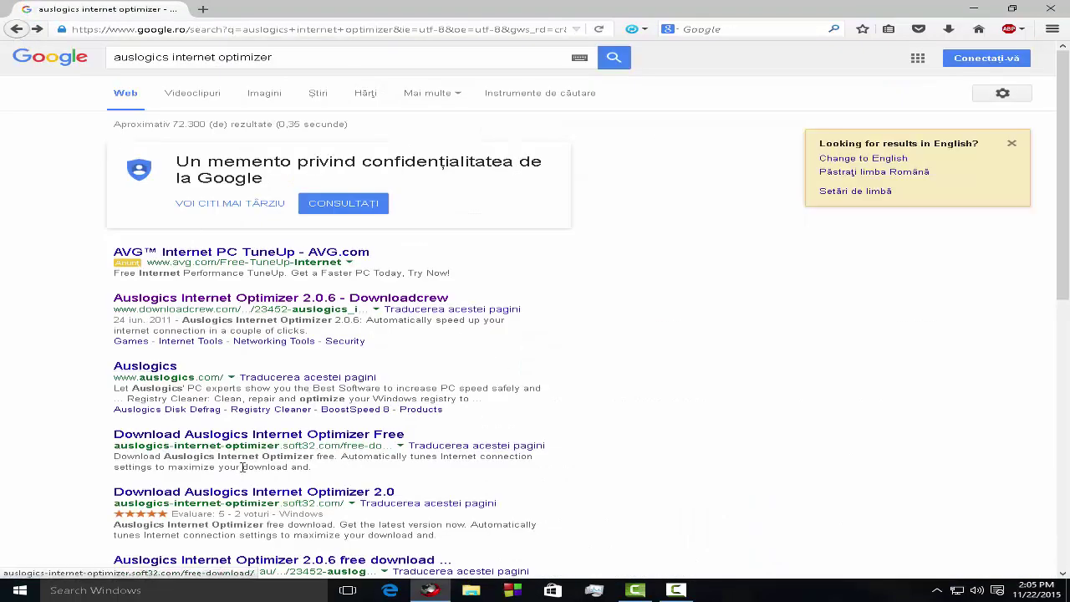
left_click(259, 437)
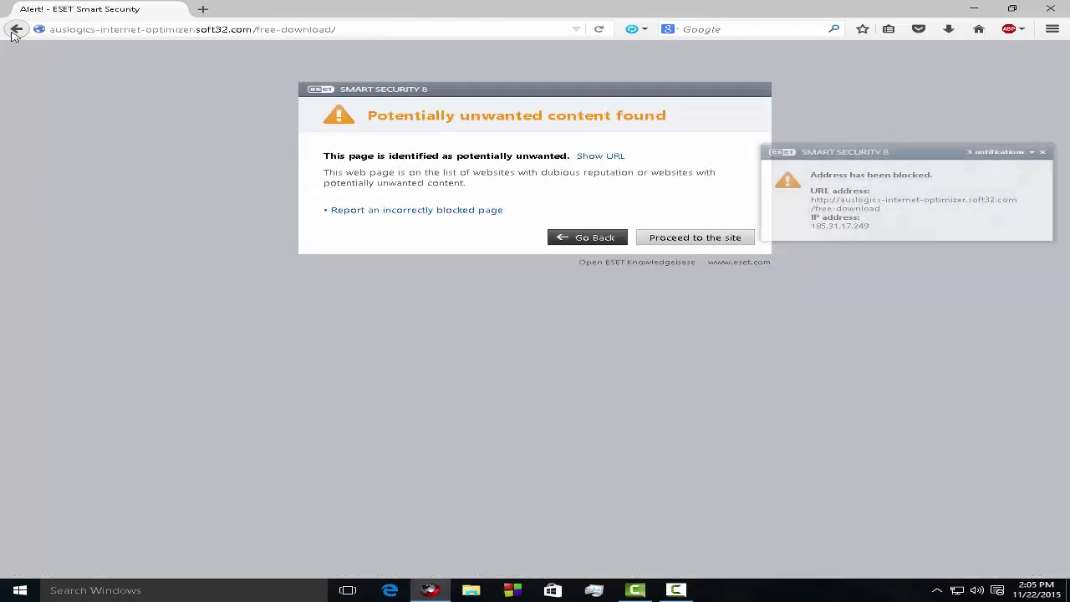
left_click(16, 29)
Step: Look on the Auslogics site for a product matching Optimize computer and Speed up Internet, and return to the search results
left_click(163, 372)
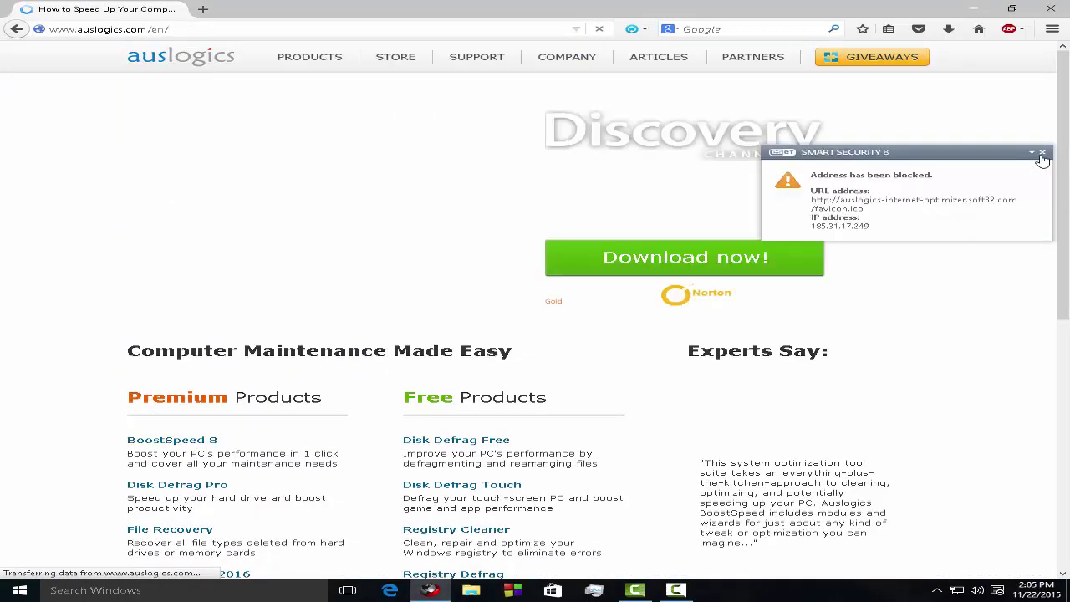
left_click(1042, 153)
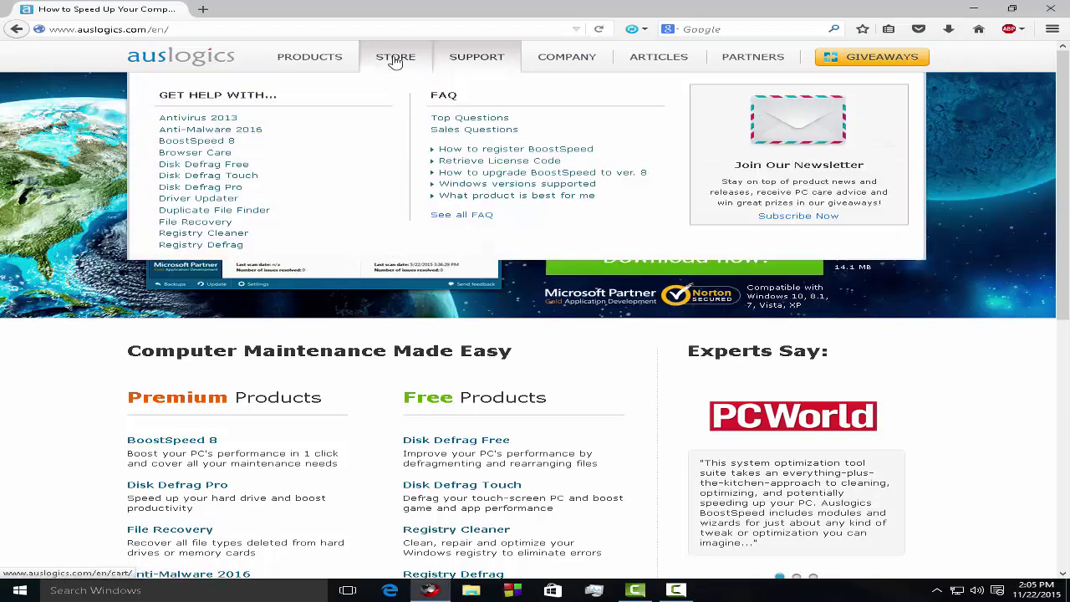
mouse_move(338, 60)
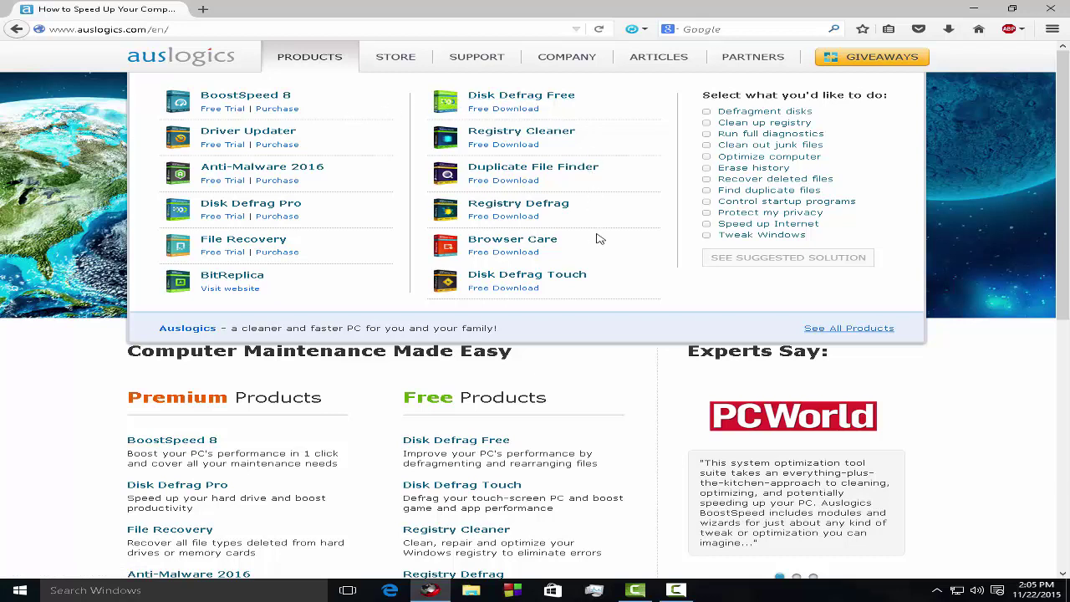
left_click(764, 159)
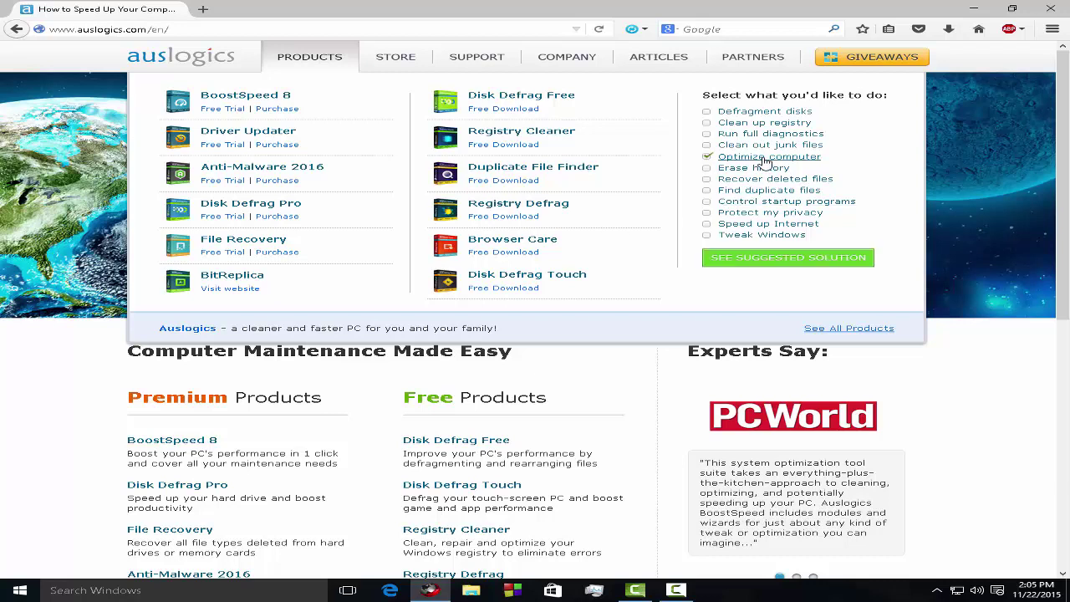
left_click(767, 224)
left_click(792, 259)
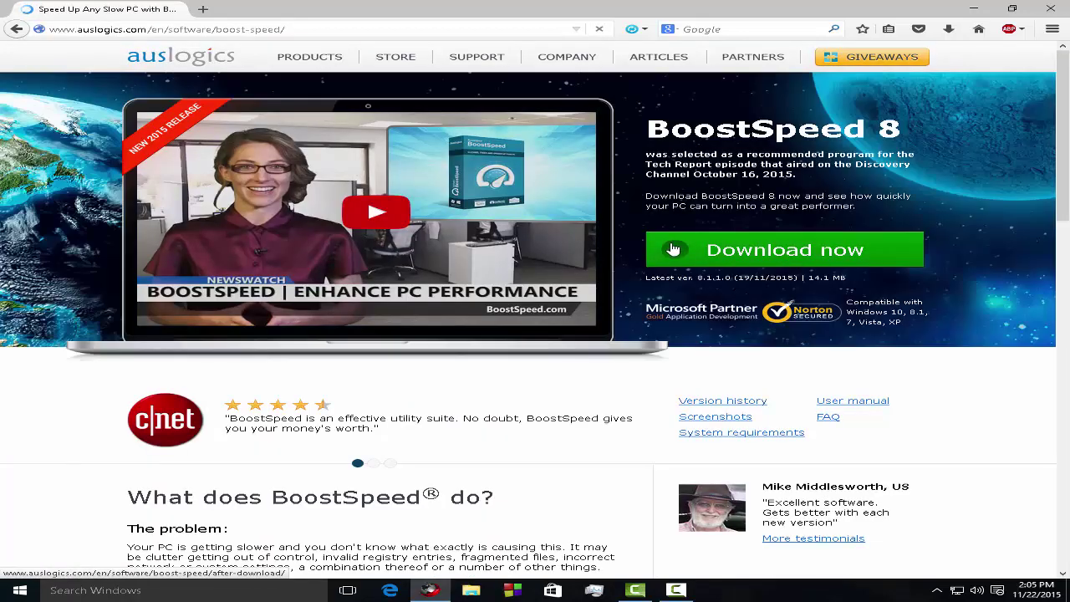
scroll(667, 240, "down", 5)
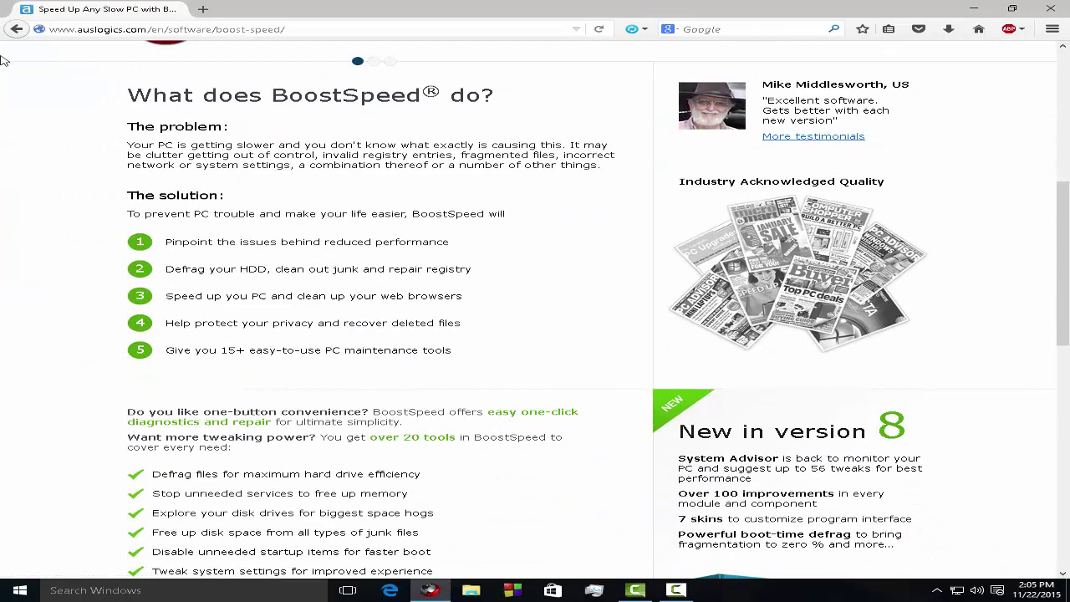
left_click(16, 29)
left_click(14, 31)
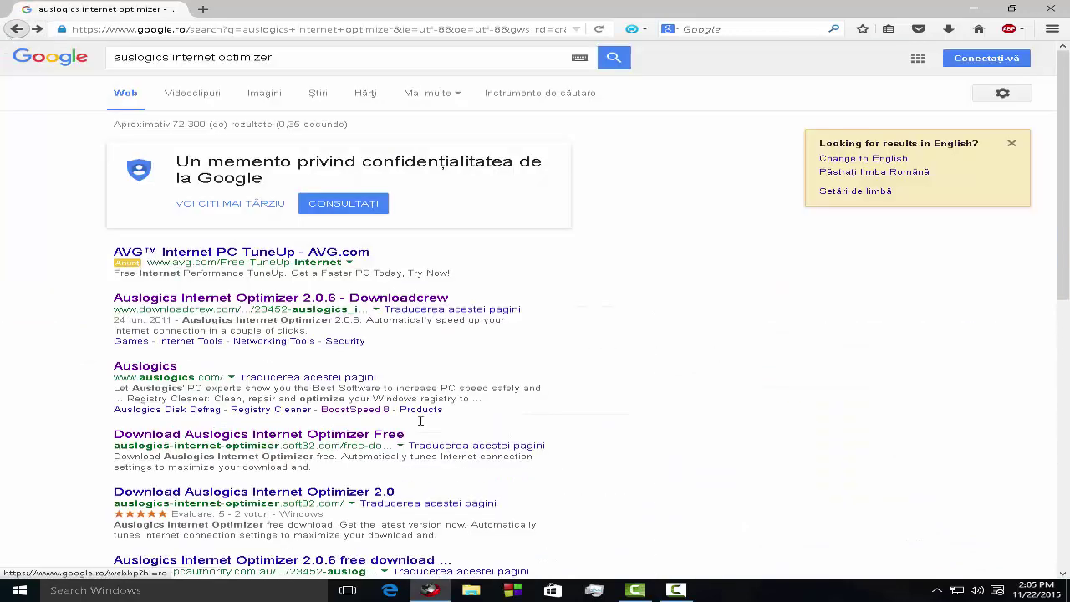
Step: Download internet-optimizer-setup.exe from the Downloadcrew page for Auslogics Internet Optimizer 2.0.6 and launch the installer
left_click(307, 307)
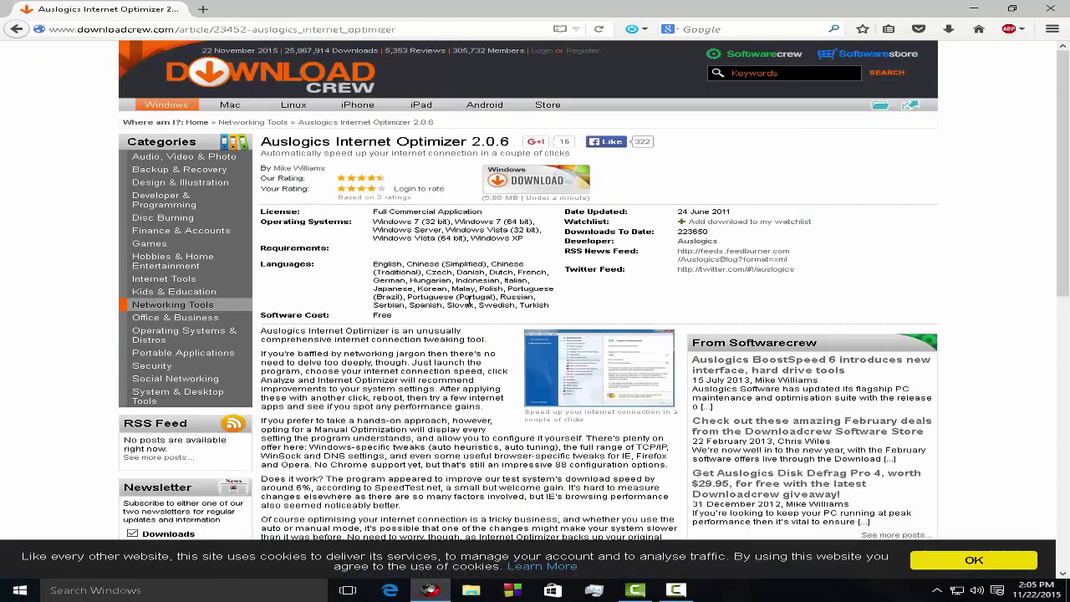
left_click(540, 186)
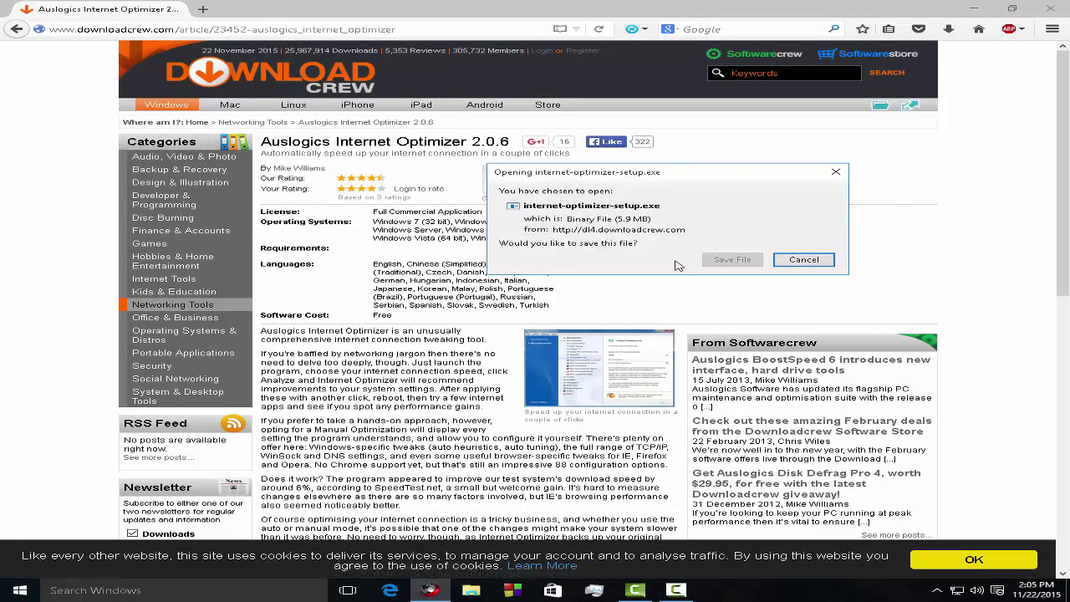
left_click(866, 256)
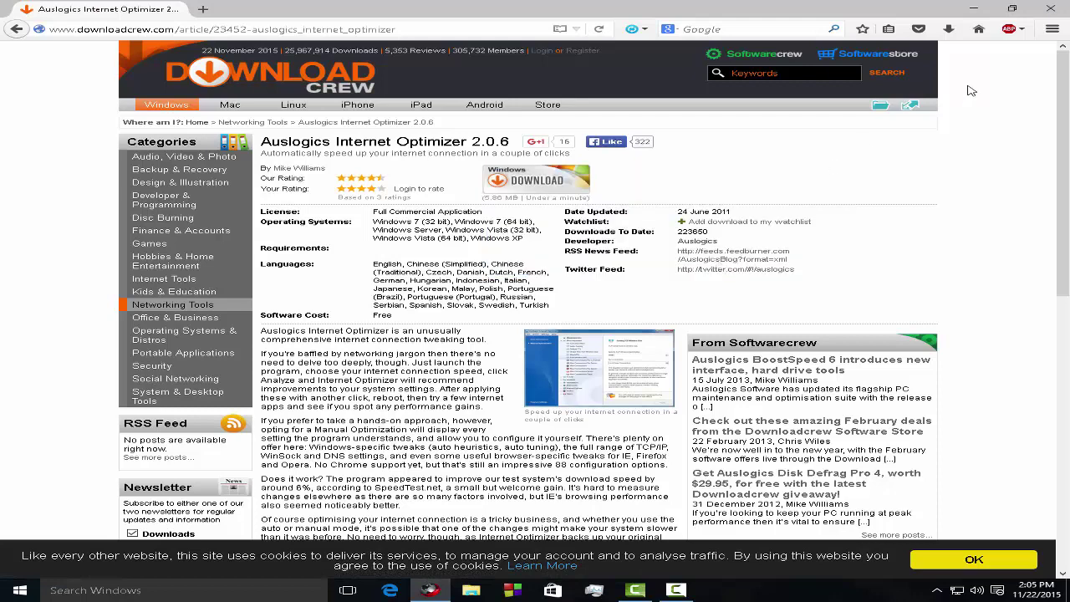
left_click(947, 31)
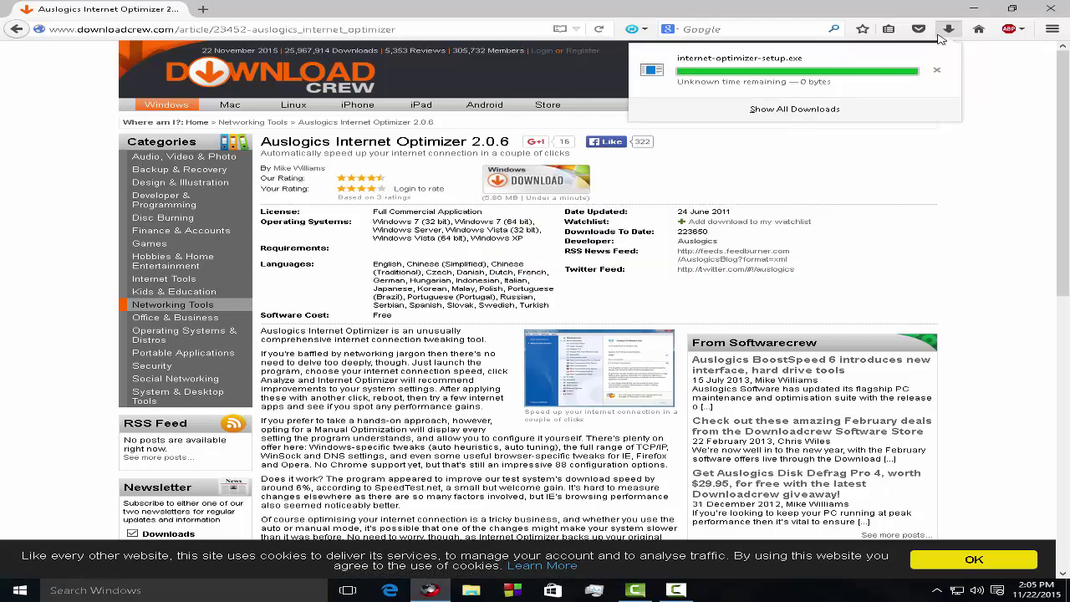
left_click(797, 119)
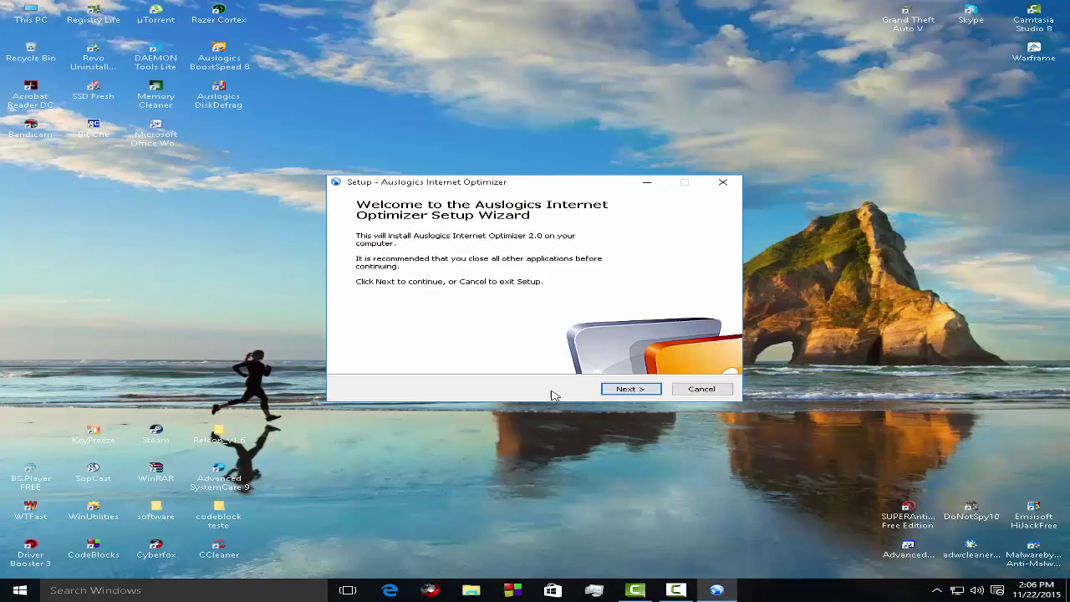
Step: Install Auslogics Internet Optimizer, accepting the licence agreement and keeping the default folders and desktop icon
left_click(612, 391)
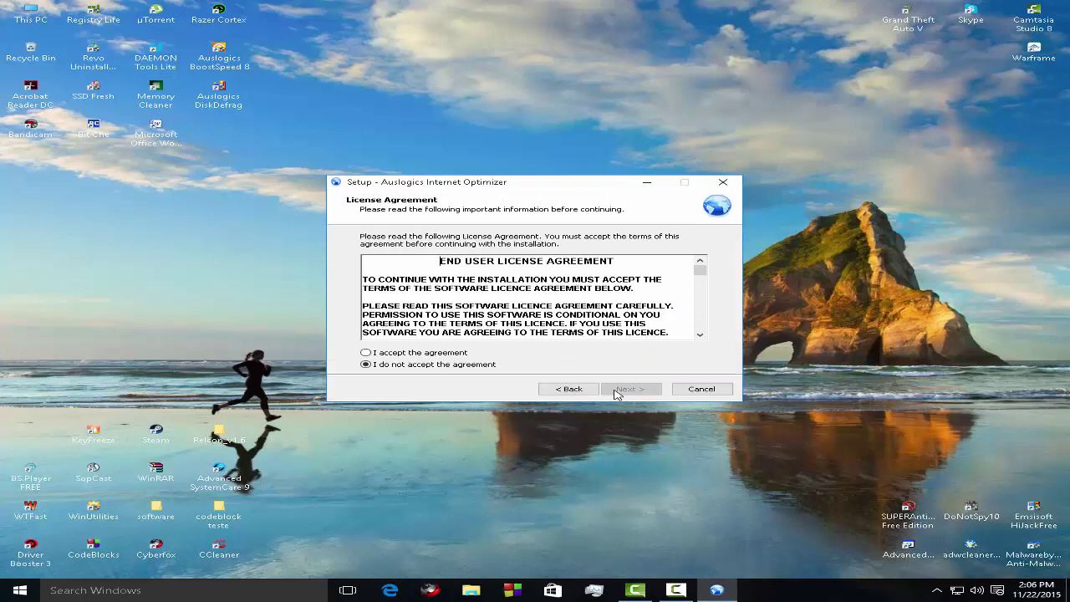
left_click(386, 354)
left_click(611, 391)
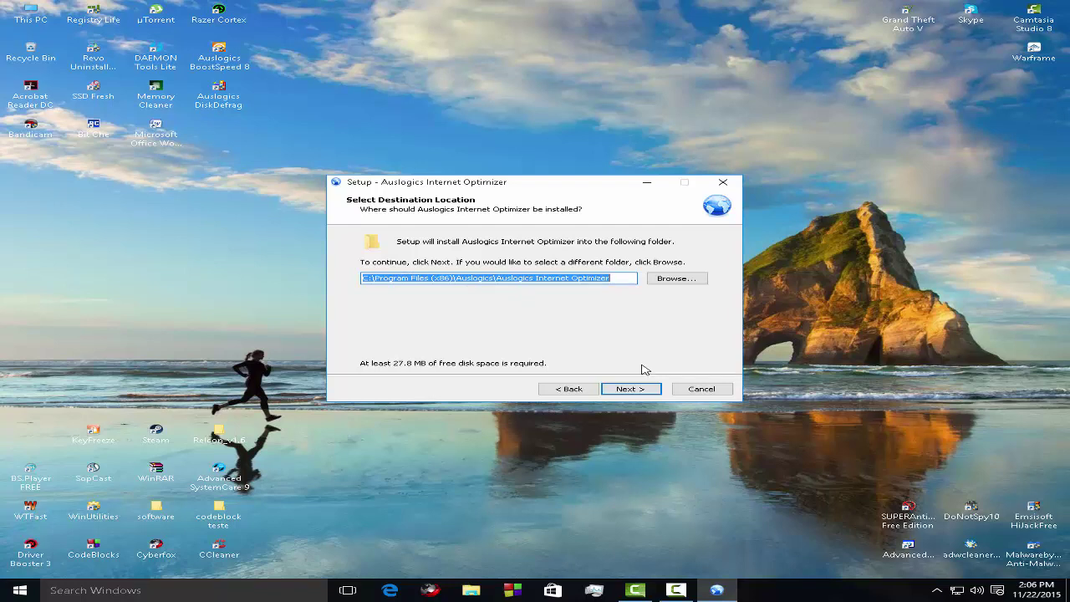
left_click(625, 389)
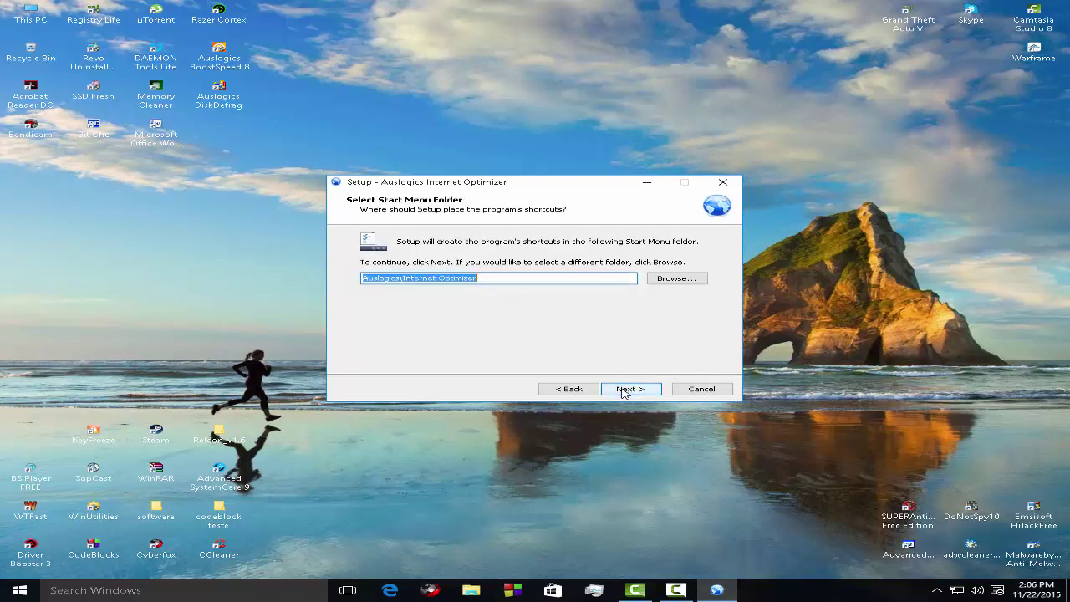
left_click(625, 389)
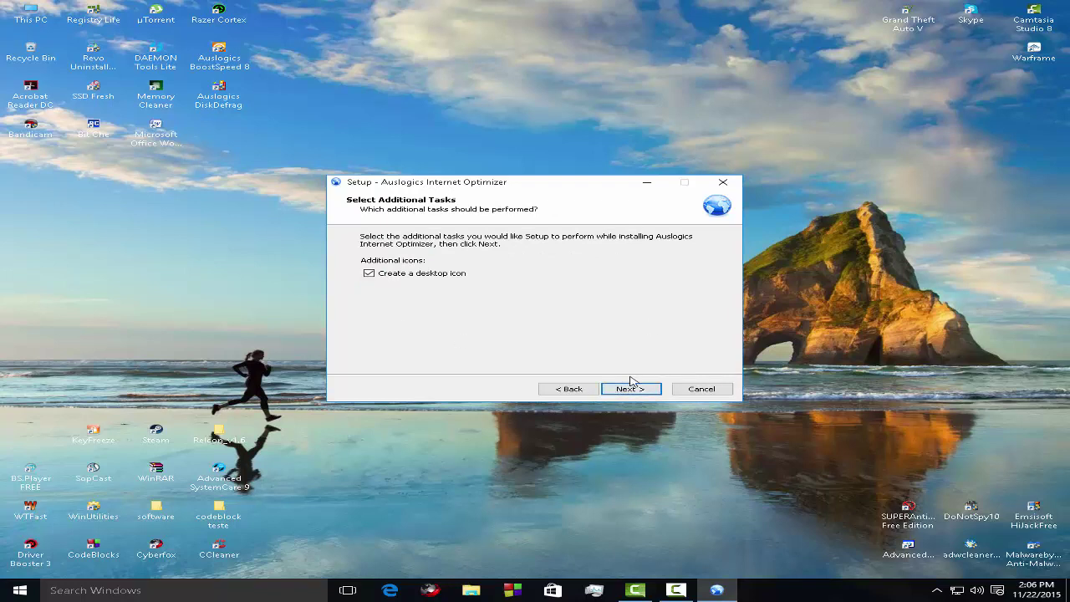
left_click(631, 389)
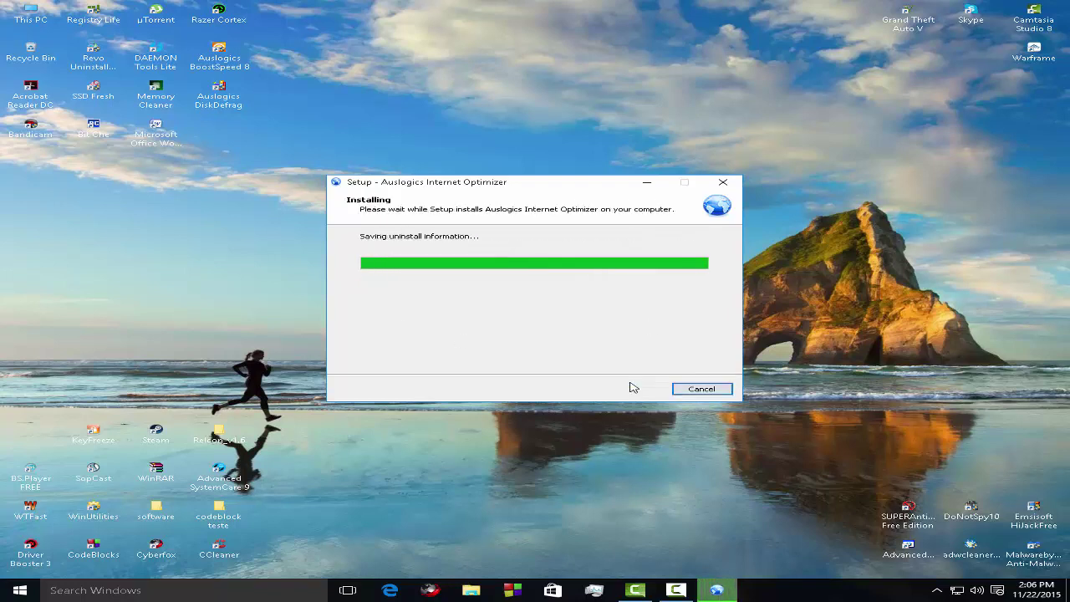
left_click(630, 388)
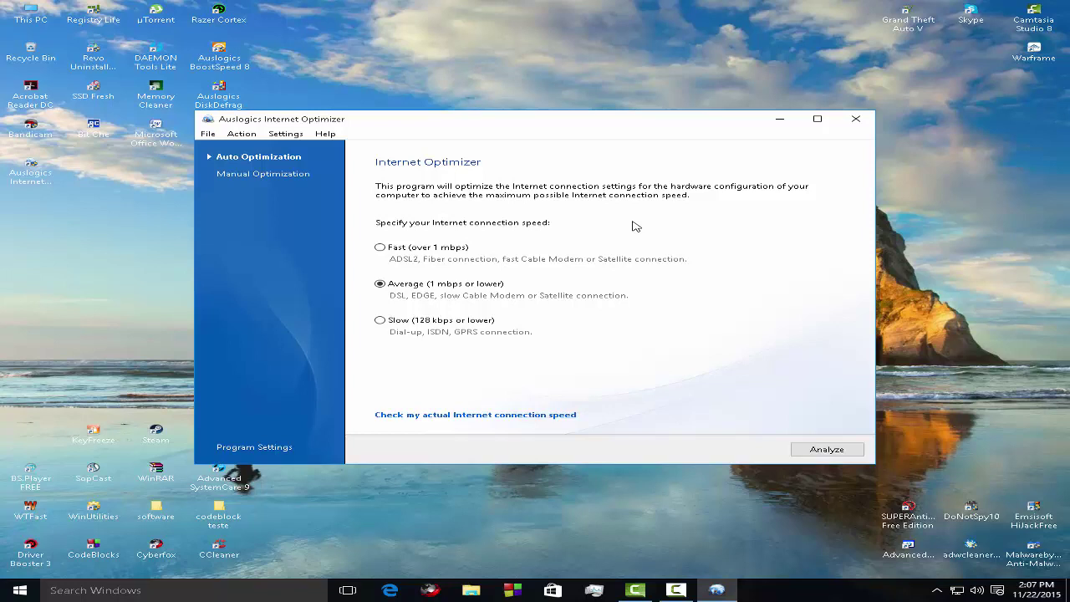
Step: Analyze the connection at the Fast (over 1 mbps) speed, review the non-optimal parameters, and optimize all of them
left_click(445, 249)
left_click(817, 450)
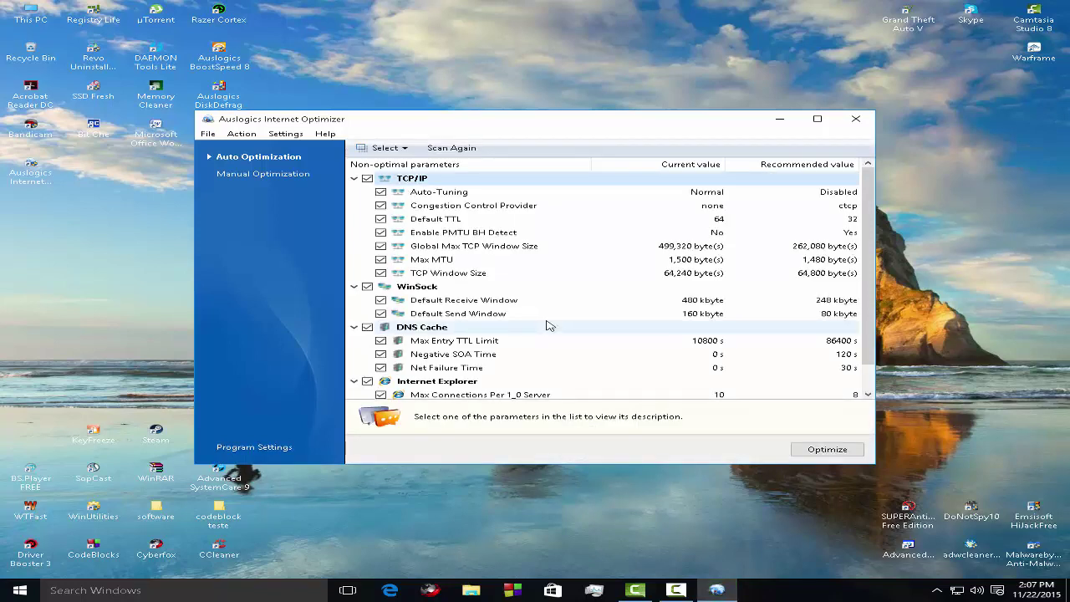
scroll(604, 315, "down", 1)
scroll(607, 312, "up", 1)
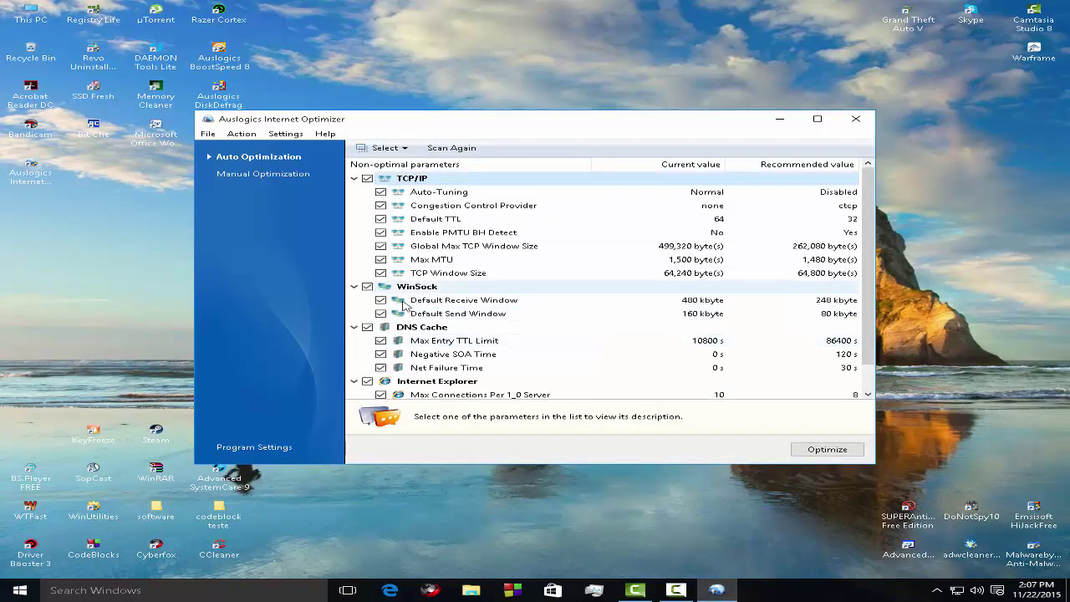
scroll(443, 322, "down", 1)
scroll(443, 328, "up", 1)
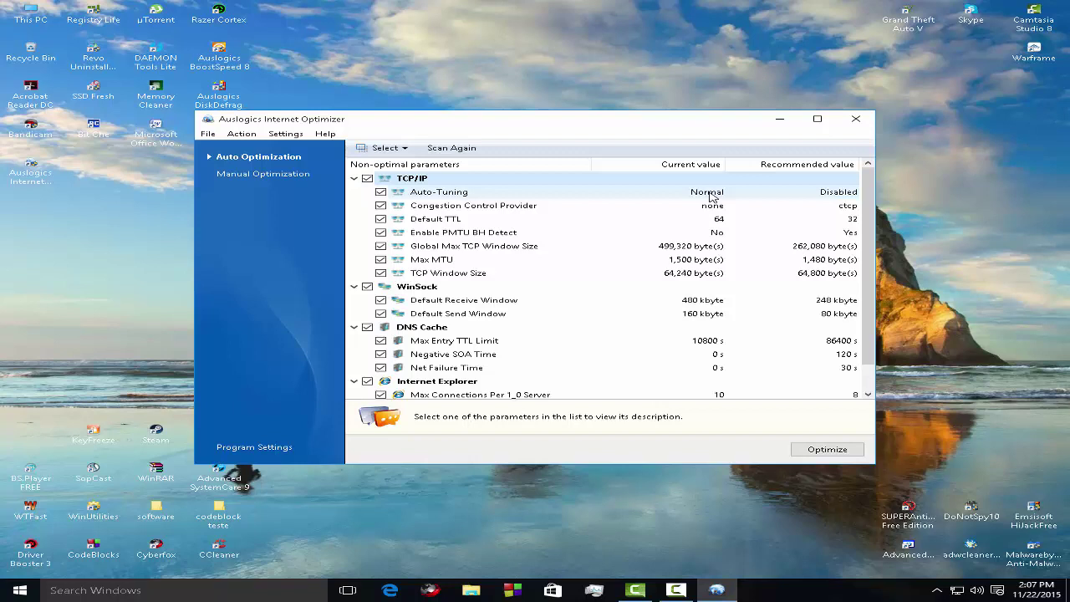
left_click(805, 451)
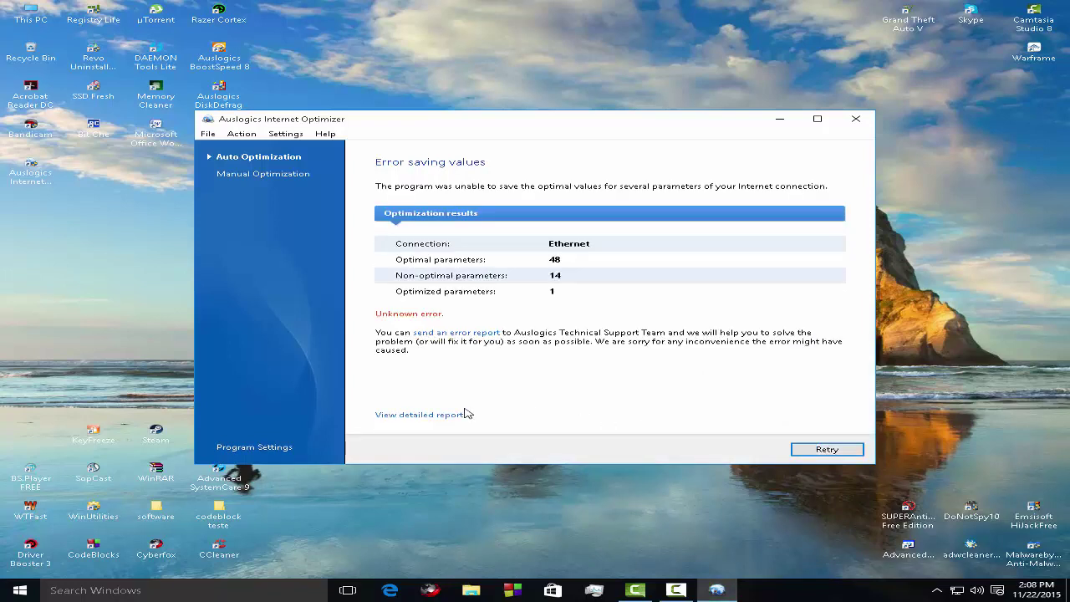
Step: Retry the automatic analysis and optimization with the connection speed set to Fast (over 1 mbps)
left_click(858, 453)
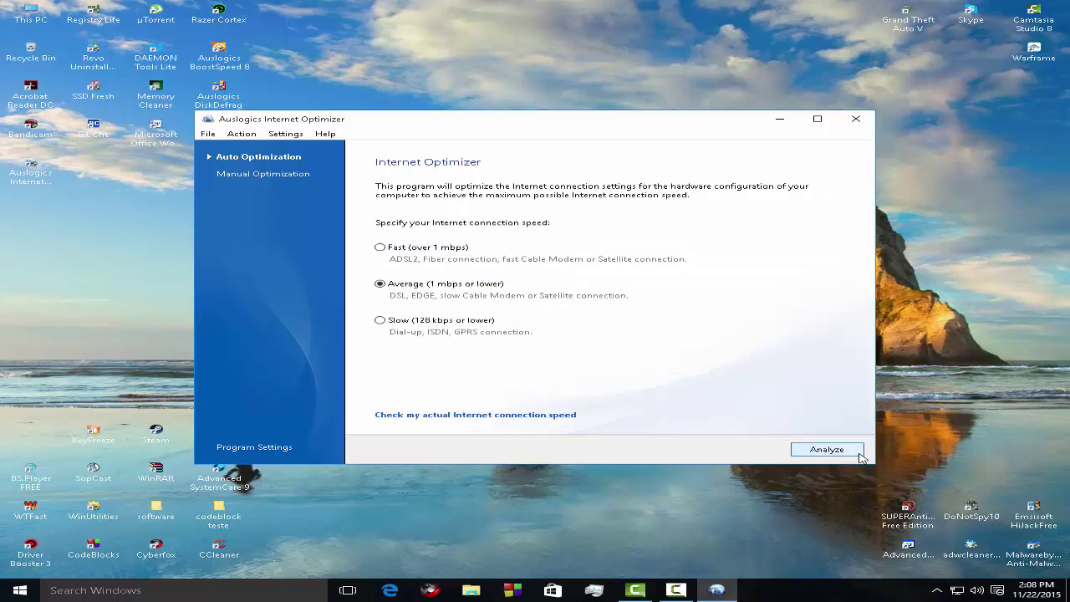
left_click(444, 250)
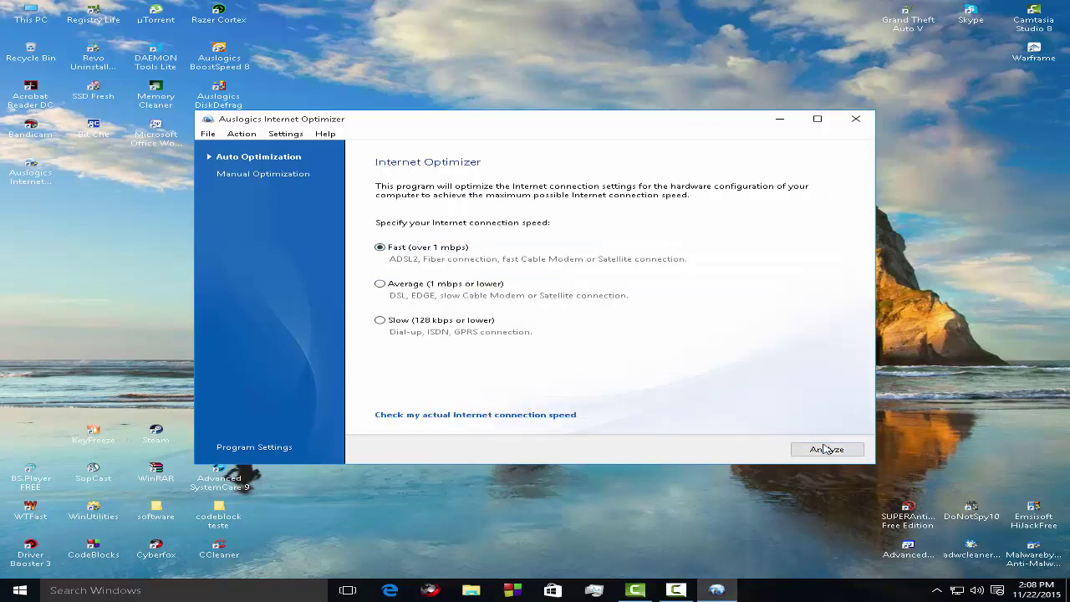
left_click(826, 450)
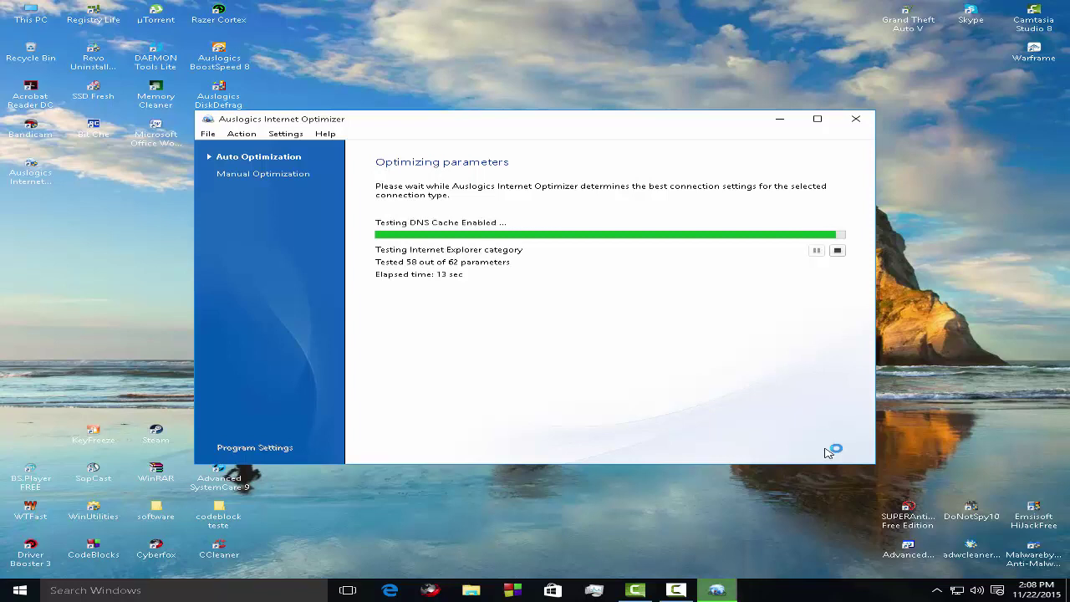
left_click(826, 450)
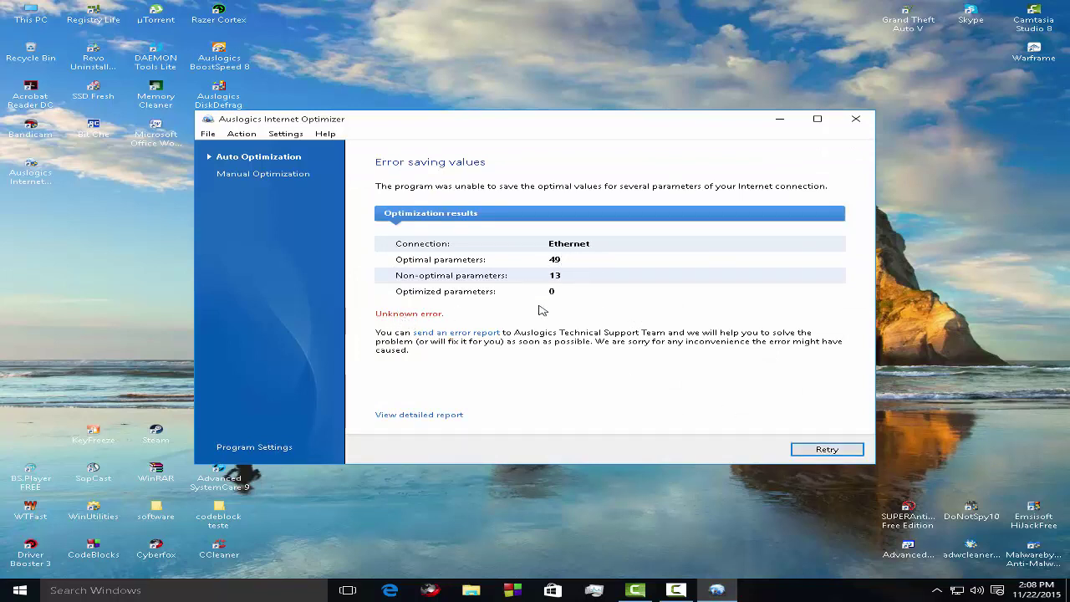
Step: Switch to Manual Optimization and choose Disabled for the Auto Heuristics parameter
left_click(264, 173)
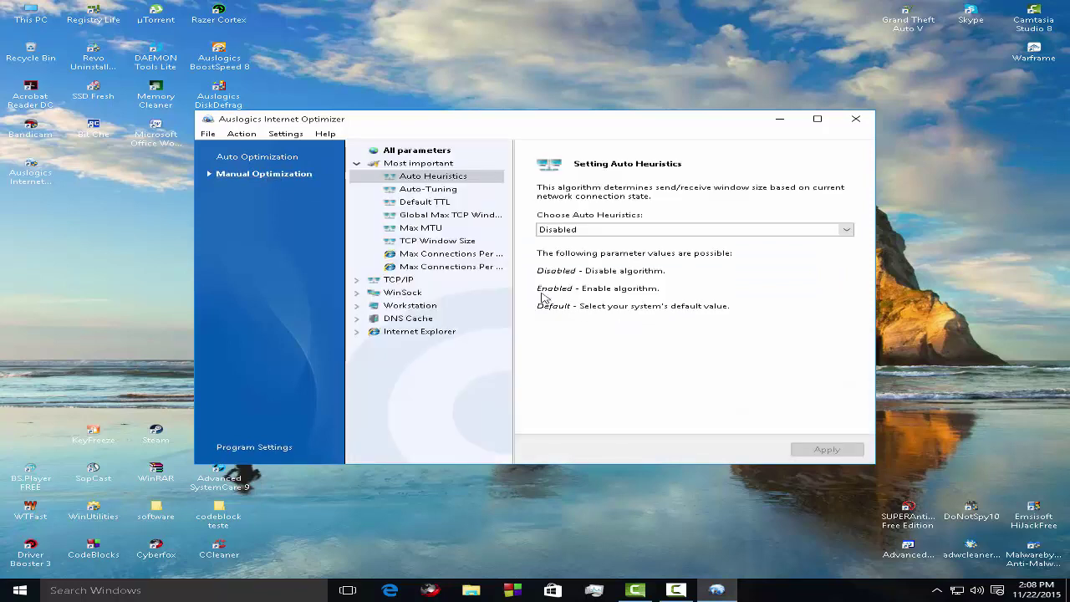
left_click(539, 229)
left_click(551, 240)
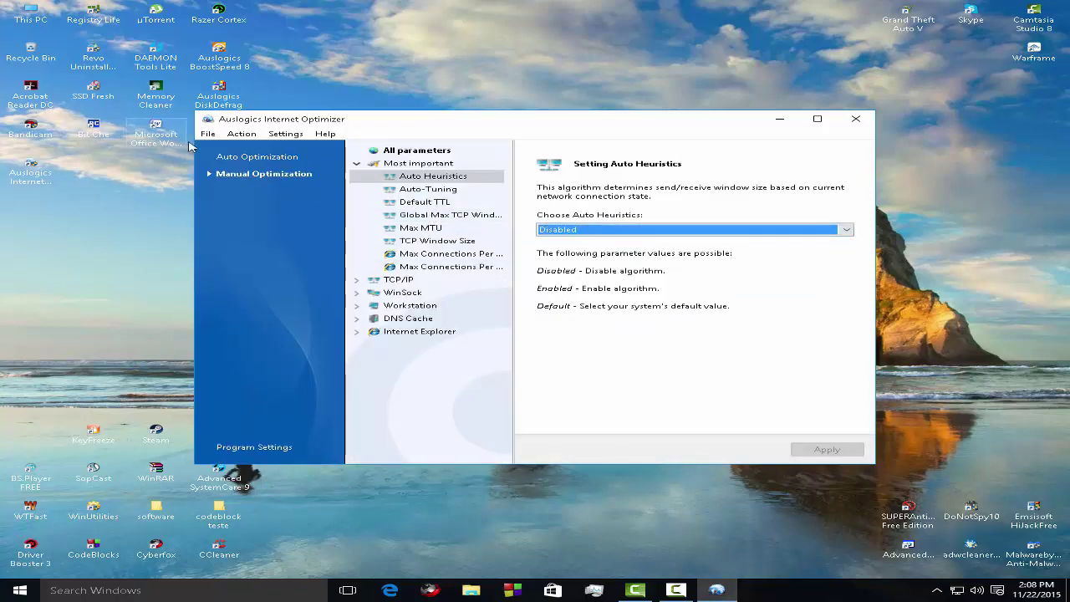
Step: Return to Auto Optimization and close the standalone Auslogics Internet Optimizer
left_click(231, 161)
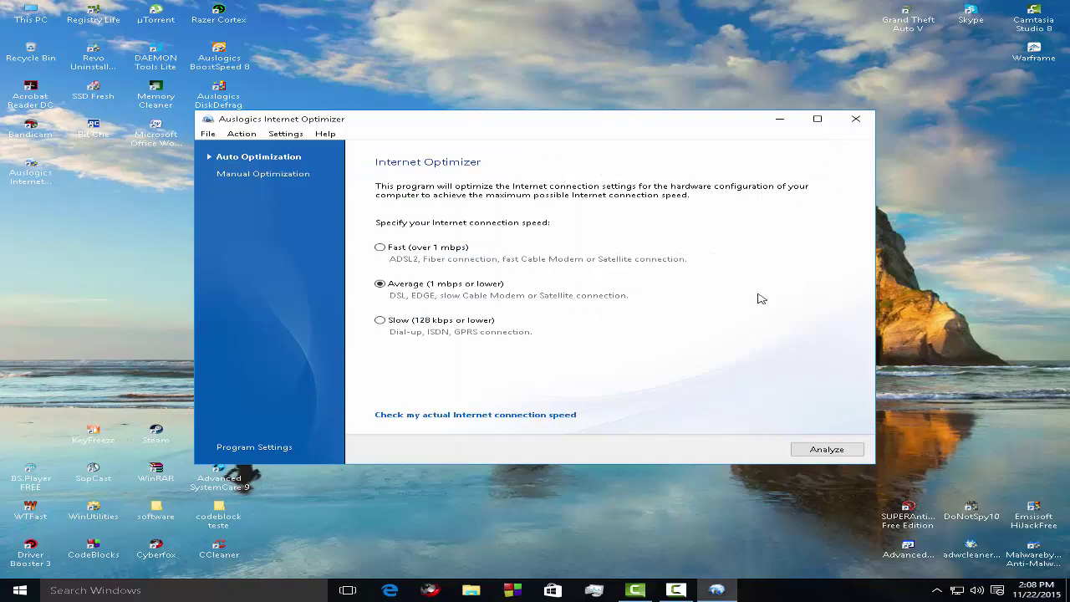
left_click(560, 417)
left_click(856, 118)
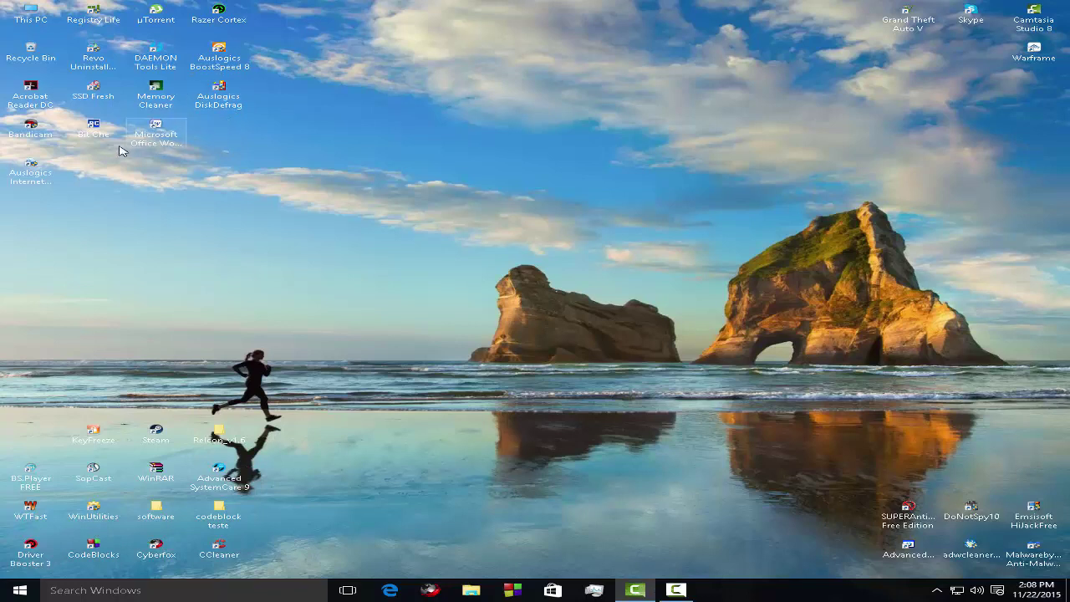
Step: Open Auslogics BoostSpeed 8, launch a trial of its Internet Optimizer tool, and close the main BoostSpeed window
double_click(228, 66)
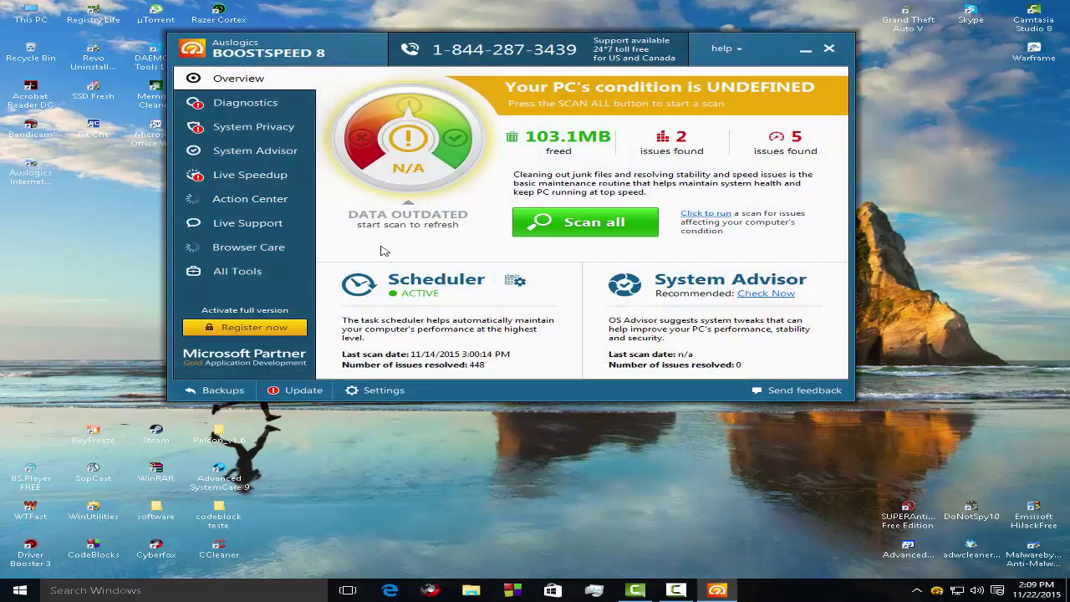
left_click(265, 269)
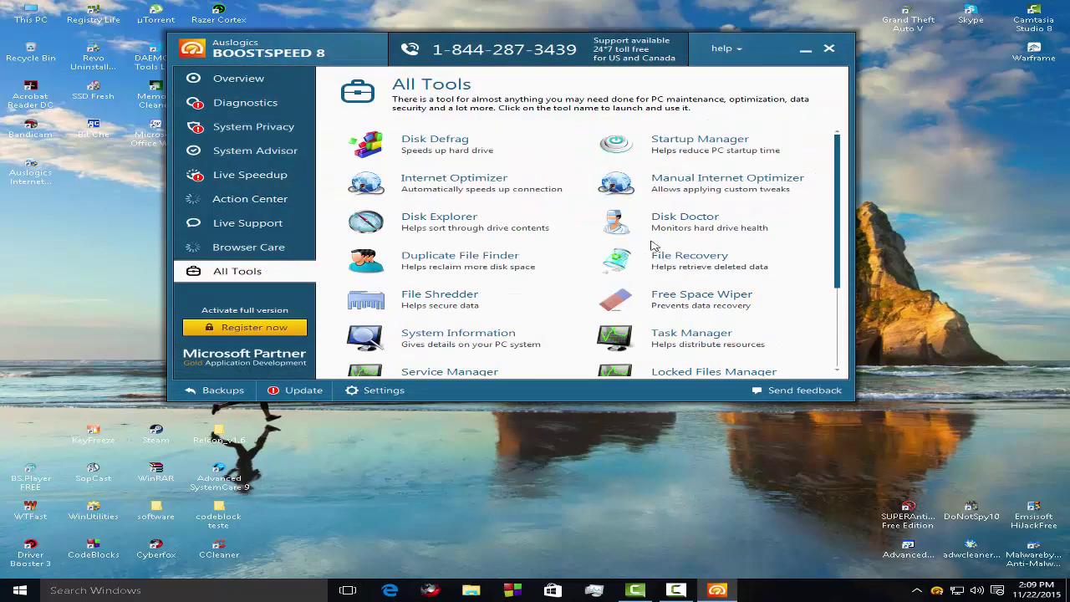
left_click(434, 180)
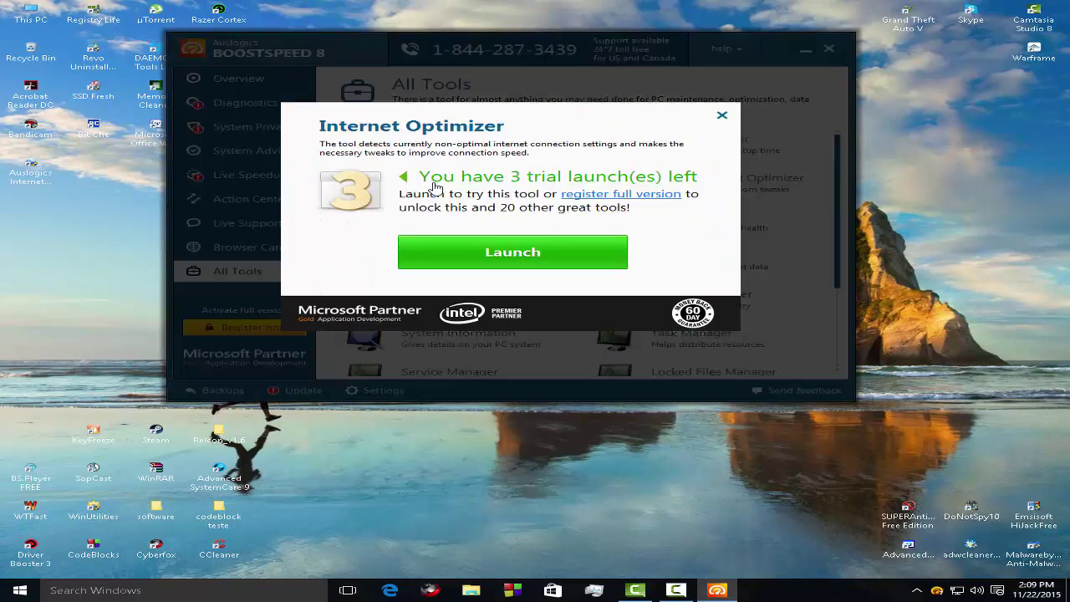
left_click(525, 251)
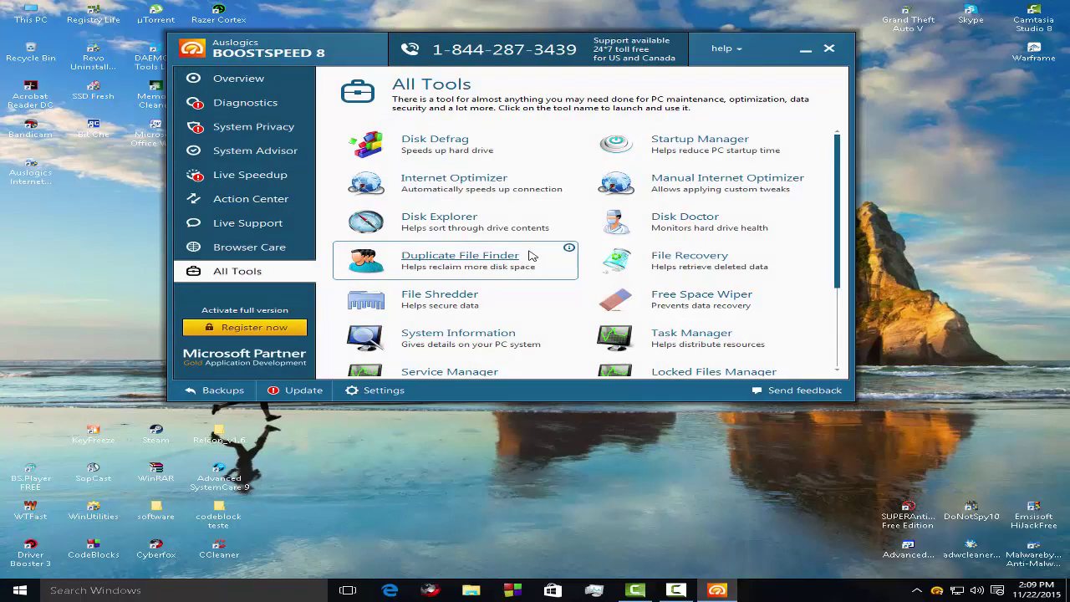
left_click(828, 49)
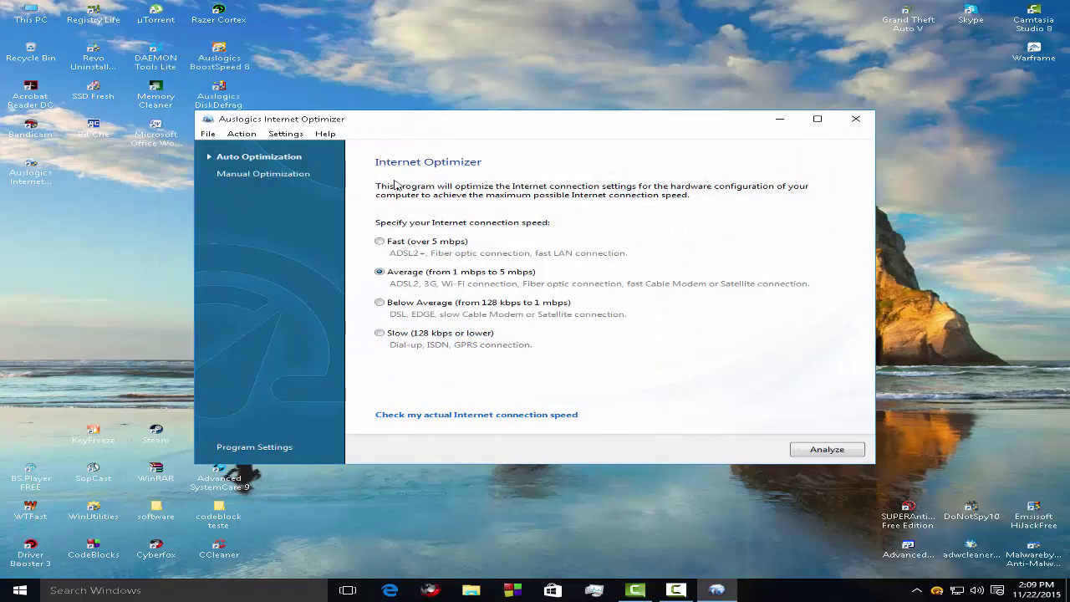
Step: Delete the standalone Auslogics Internet Optimizer shortcut from the desktop
left_click(41, 170)
key("Delete")
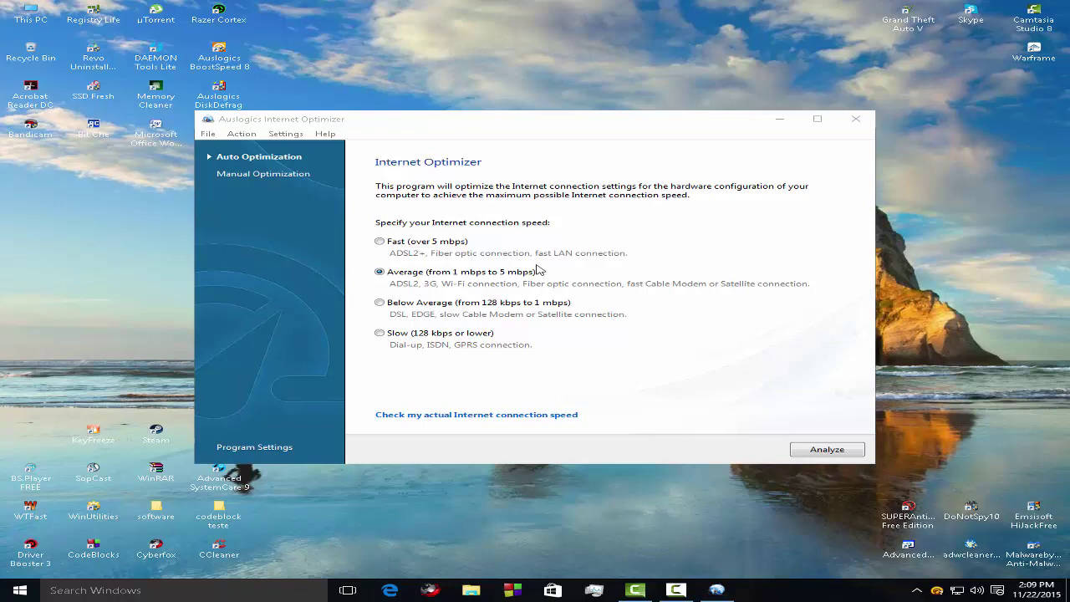
Step: Analyze the connection at the Fast (over 5 mbps) speed and optimize all listed non-optimal parameters
left_click(434, 241)
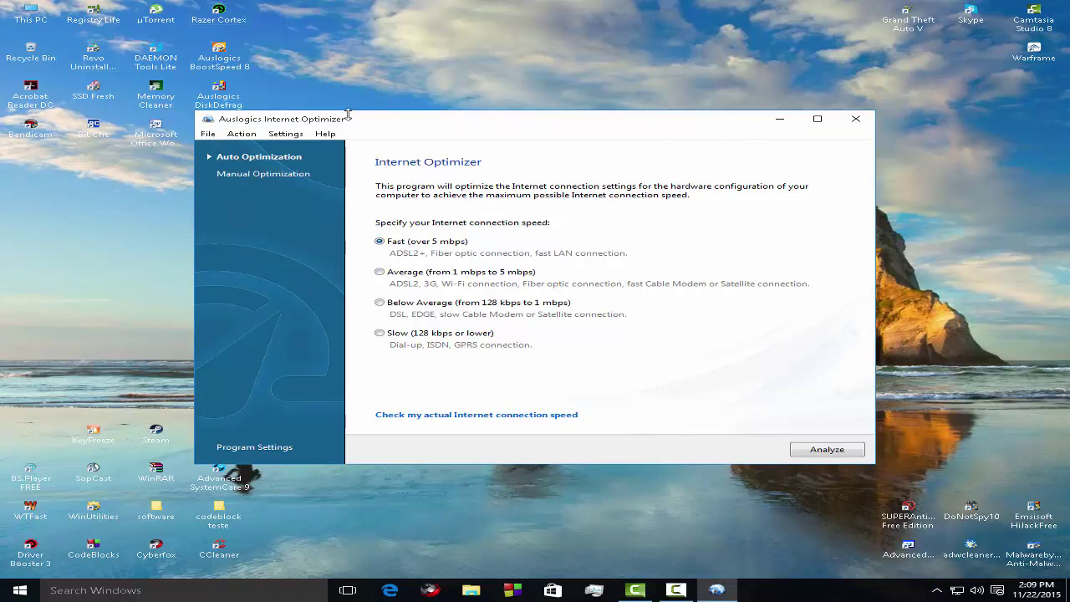
left_click_drag(263, 130, 251, 106)
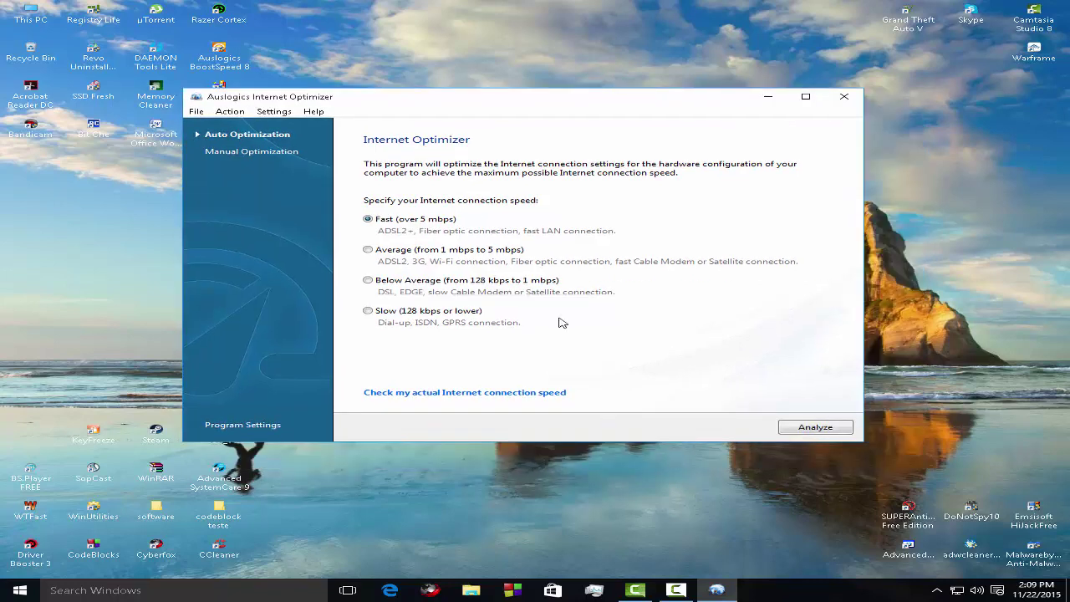
left_click(815, 427)
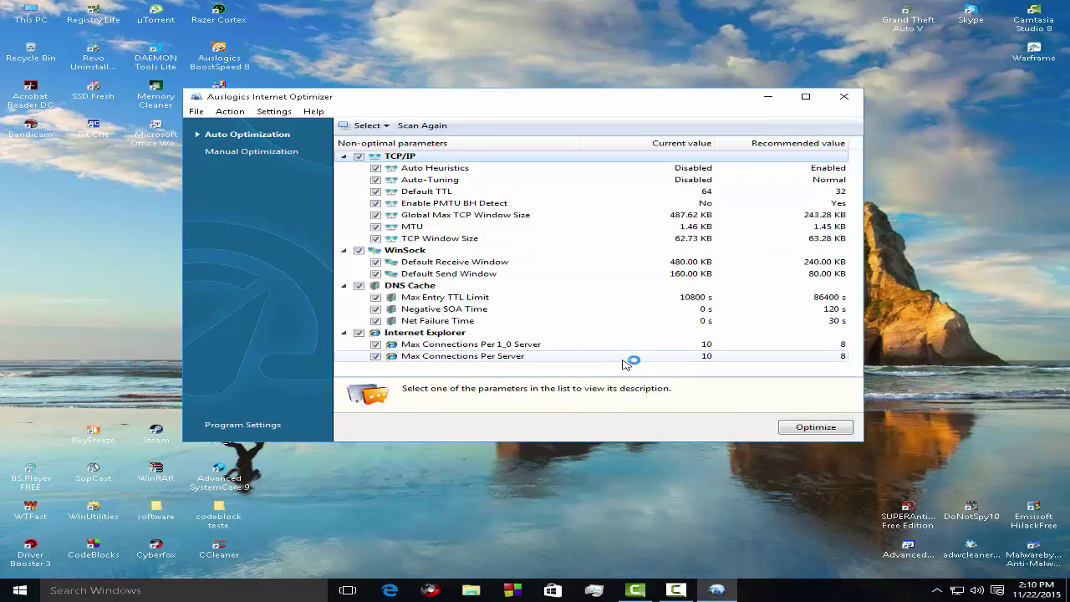
left_click(805, 430)
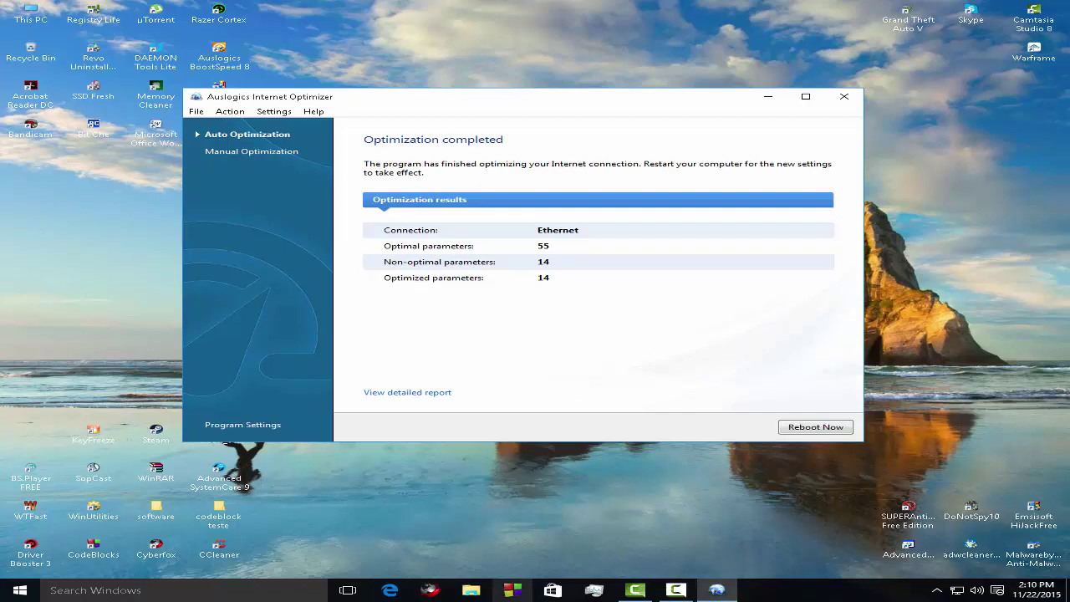
Step: Switch to the Cyberfox browser to check how it opens, and return to the optimization results
left_click(431, 591)
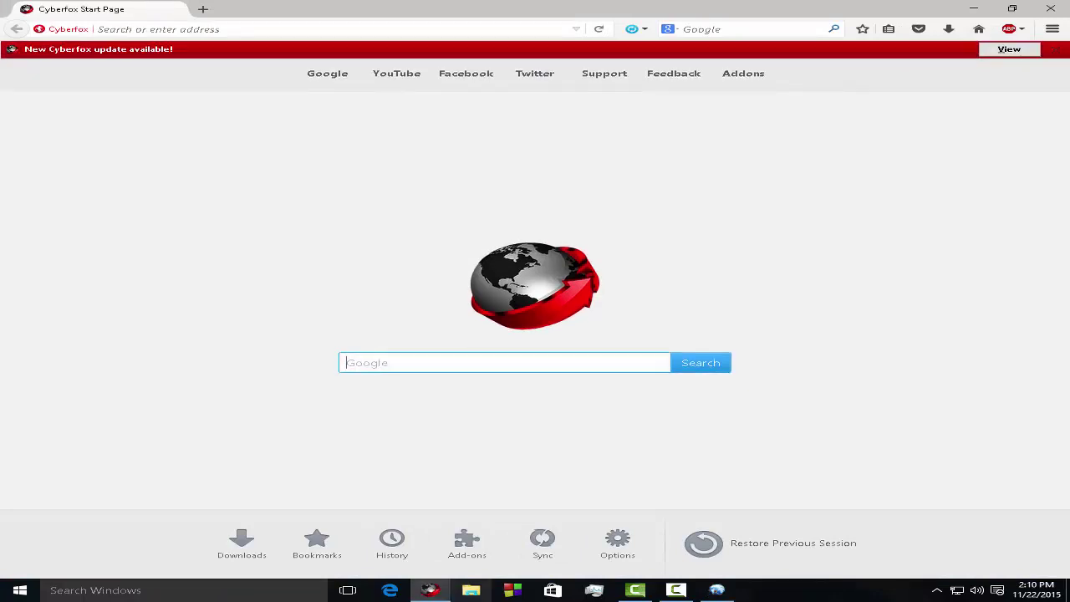
left_click(431, 590)
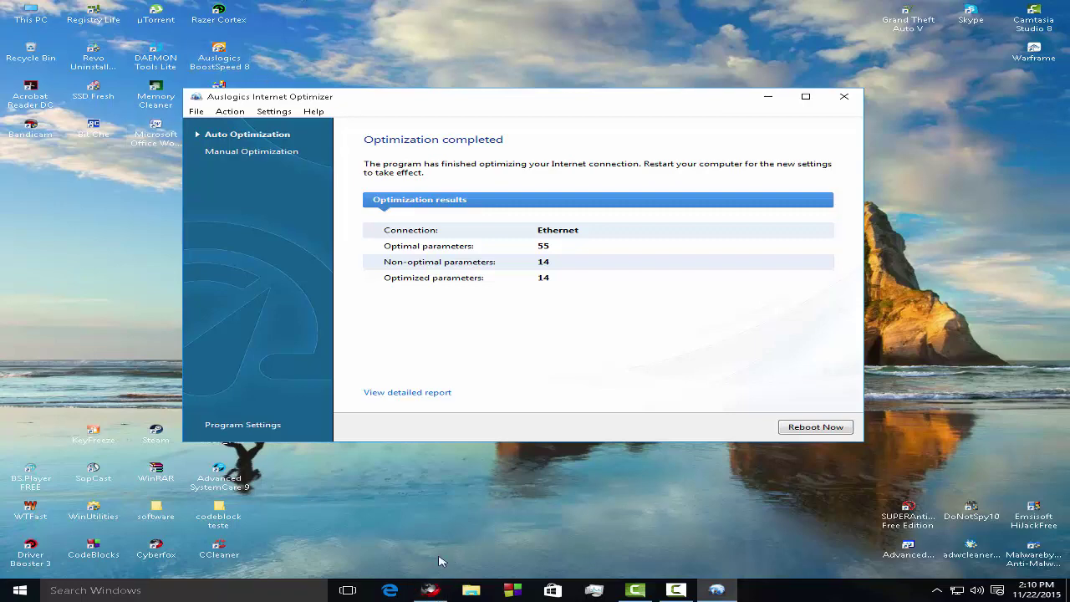
left_click(430, 590)
left_click_drag(312, 101, 378, 122)
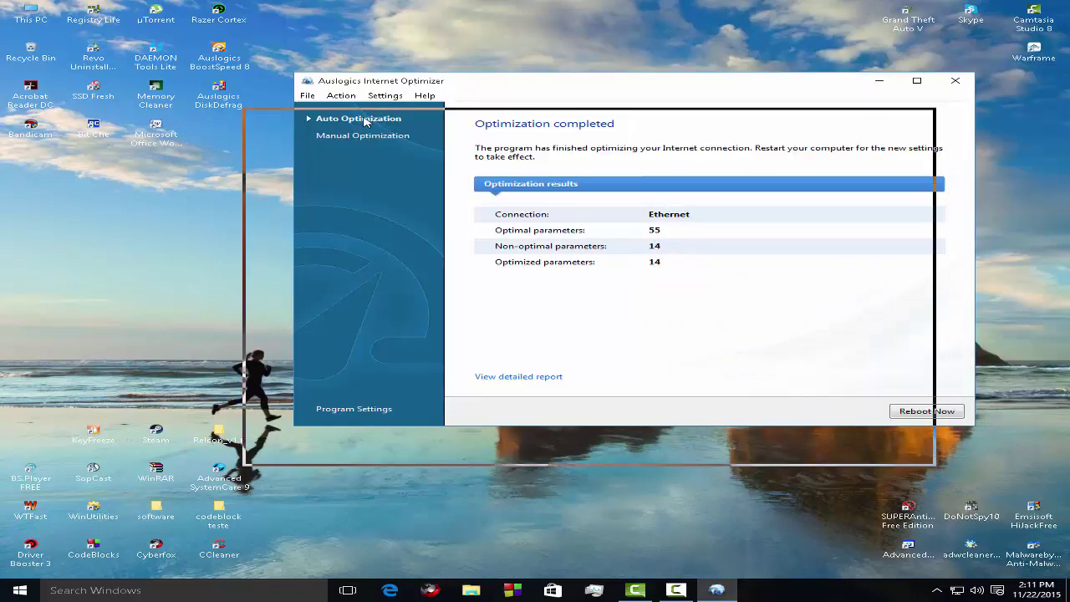
left_click(221, 57)
left_click(389, 67)
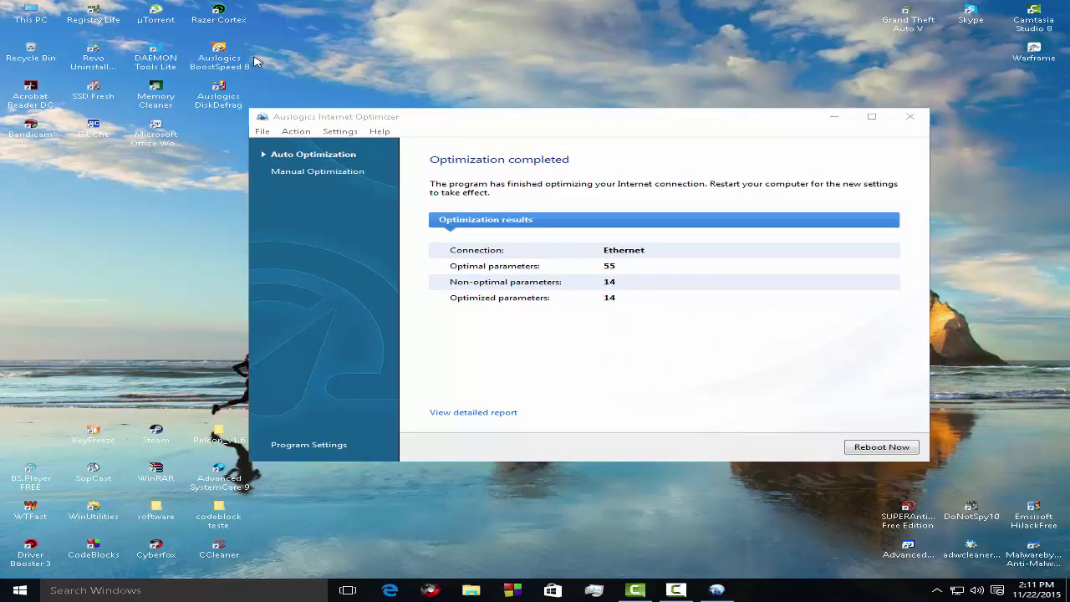